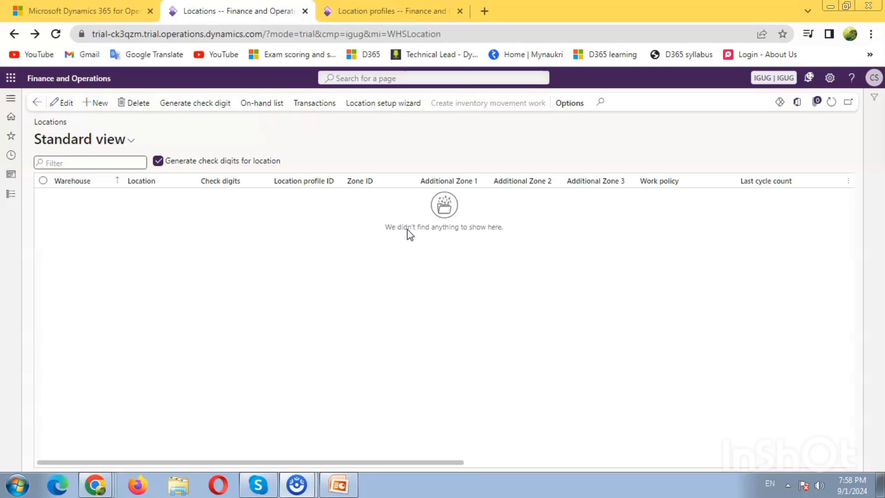
Step: Go from the Warehouses list to the still-empty Inventory locations of warehouse Ad Test
left_click(13, 193)
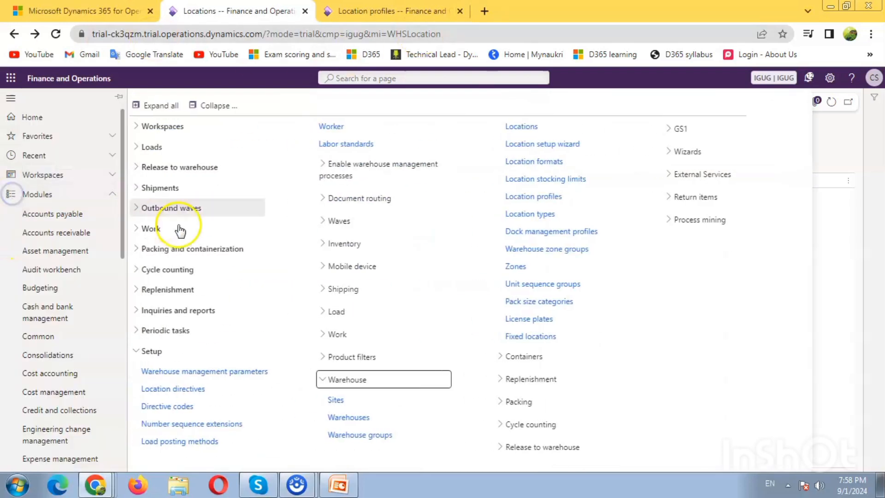
left_click(371, 418)
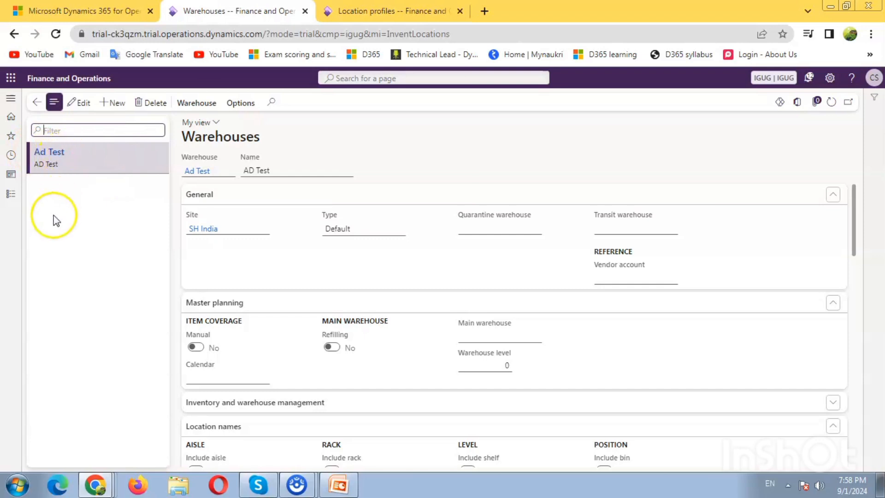
left_click(199, 109)
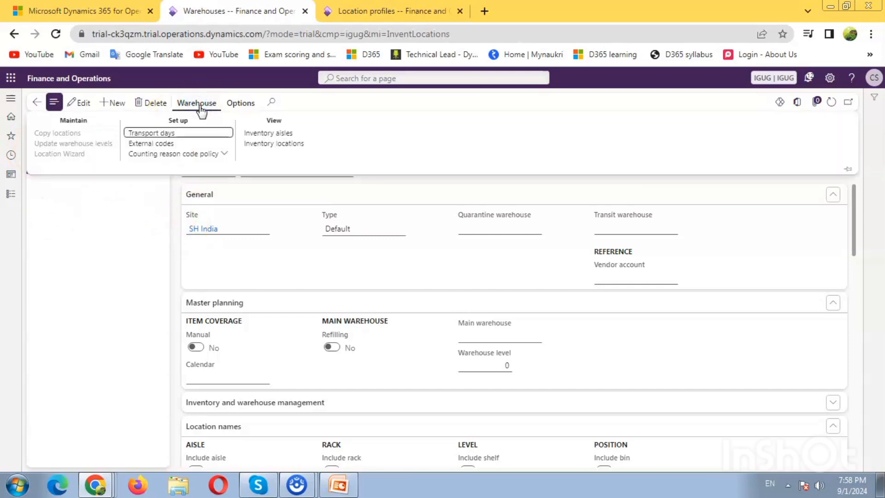
left_click(274, 144)
left_click(274, 144)
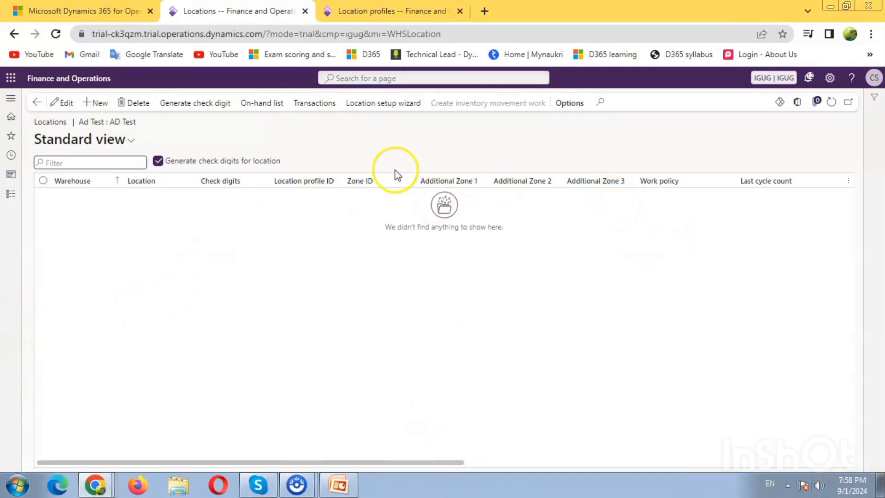
Step: Create location R1 in Ad Test with location profile Receiving
left_click(101, 102)
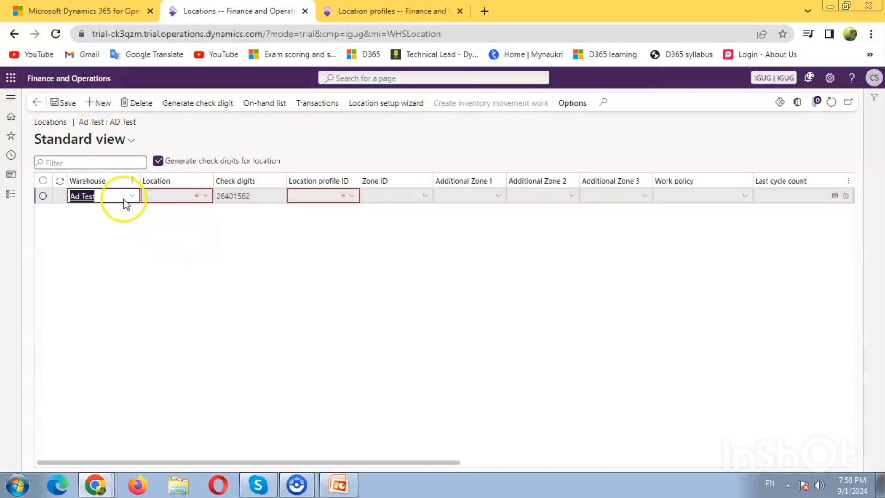
left_click(173, 198)
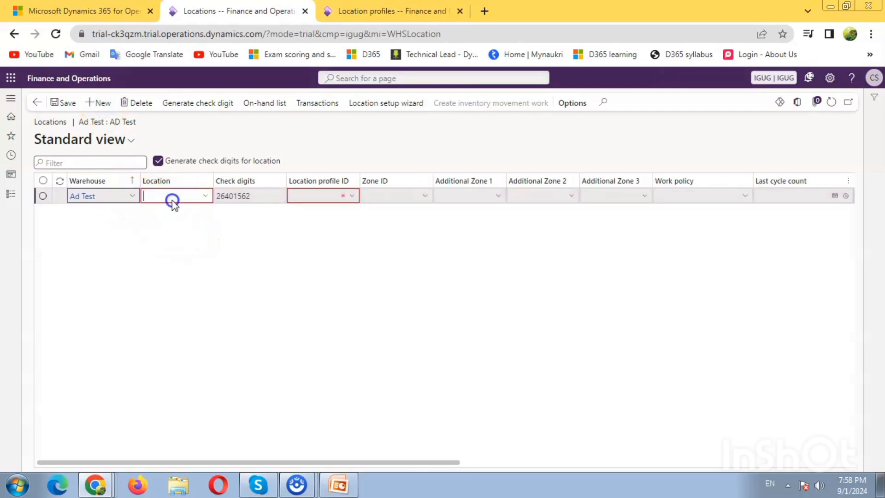
left_click(205, 196)
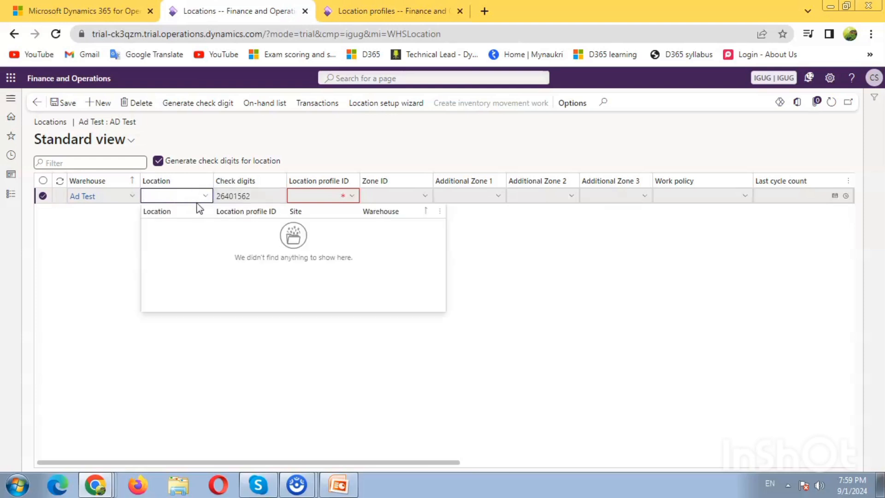
left_click(159, 198)
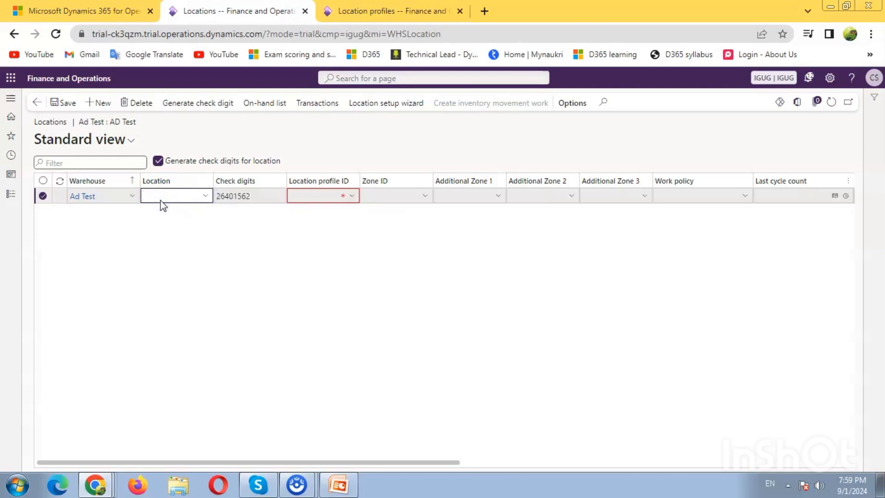
type("R1")
key("Tab")
key("Tab")
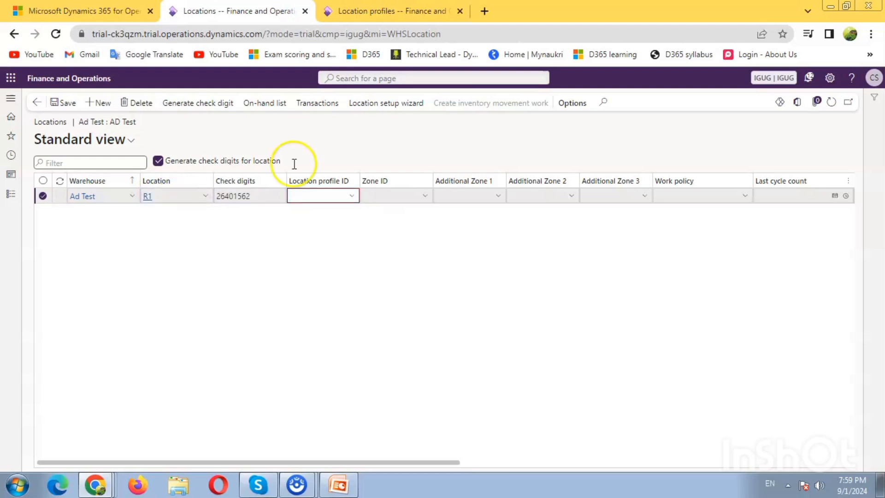
left_click(352, 196)
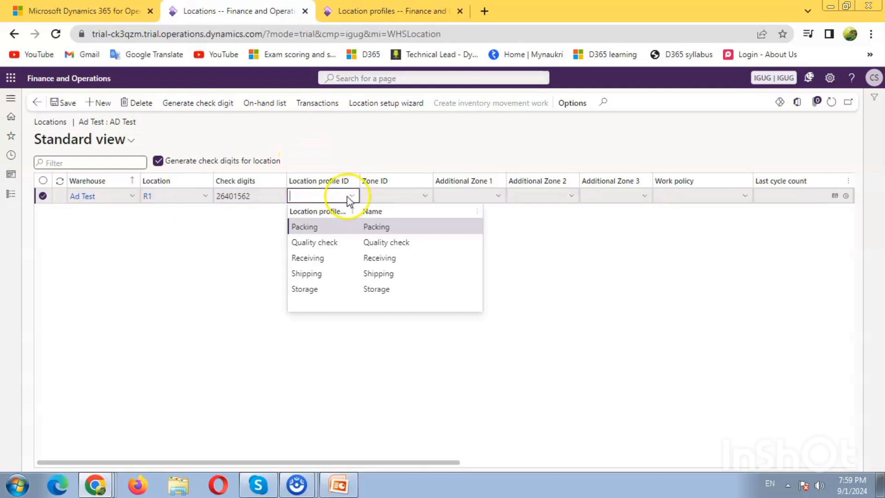
left_click(340, 259)
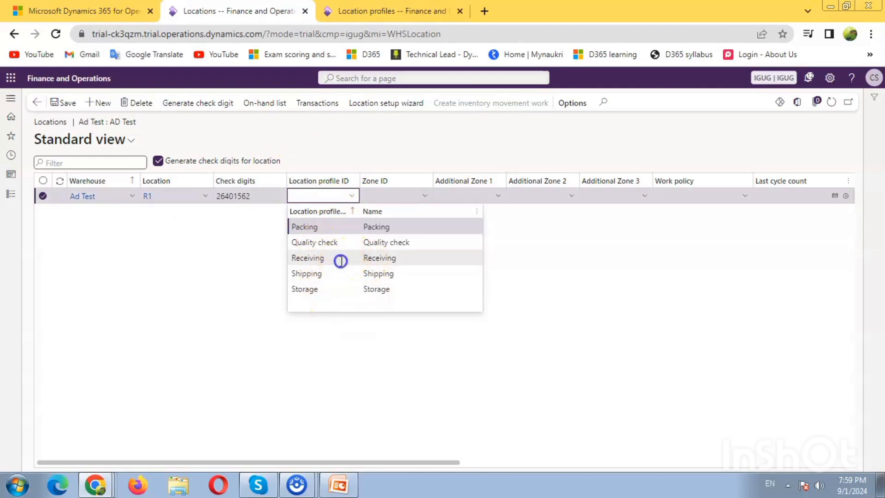
left_click(341, 261)
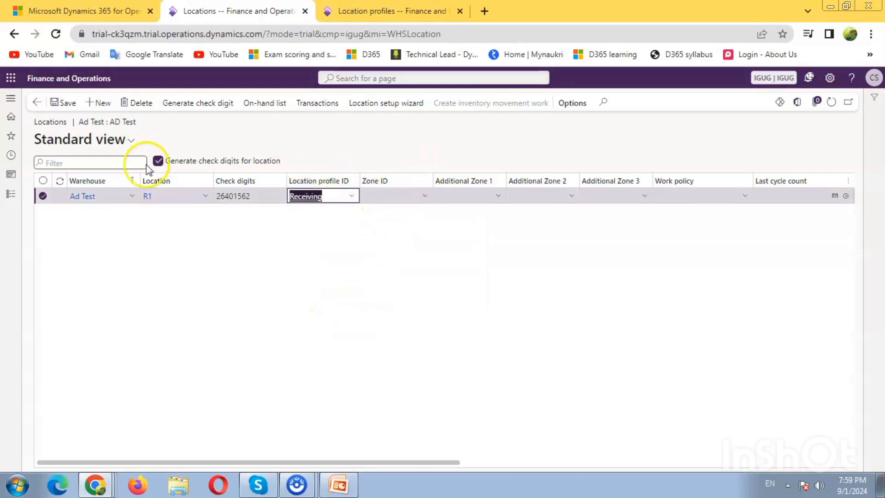
key("Tab")
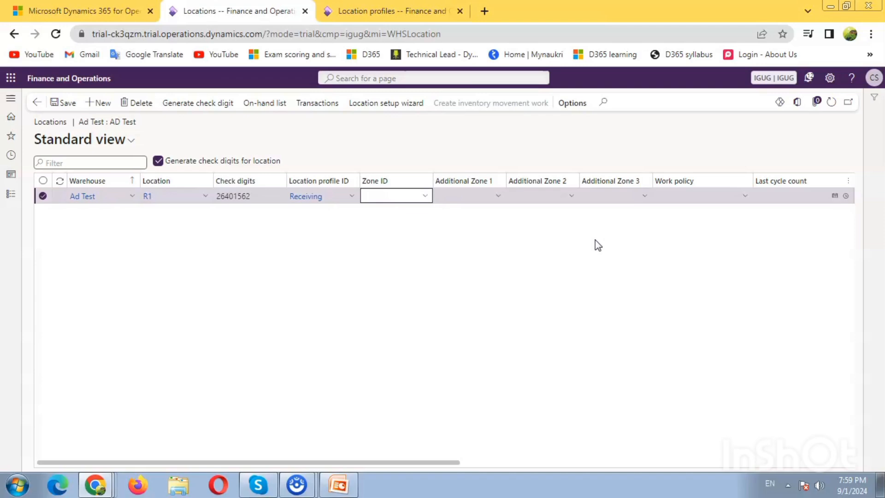
left_click(424, 197)
left_click(776, 195)
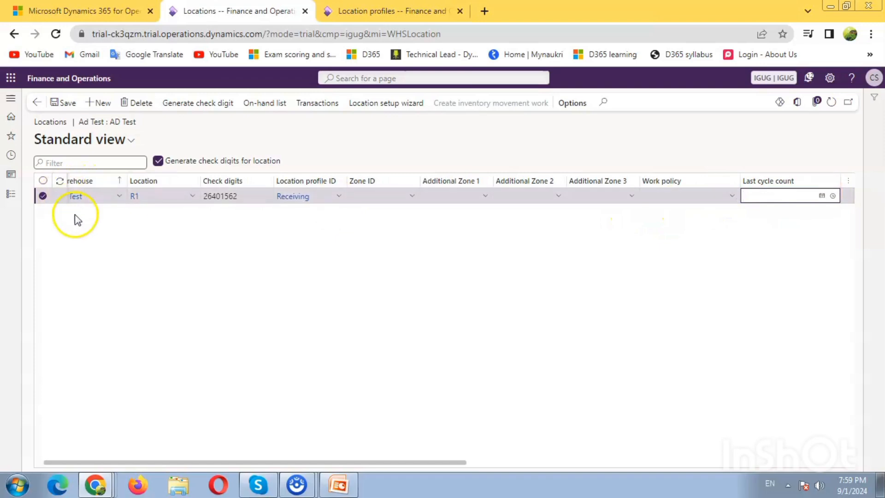
Step: Add location R2 with the Receiving location profile
left_click(103, 110)
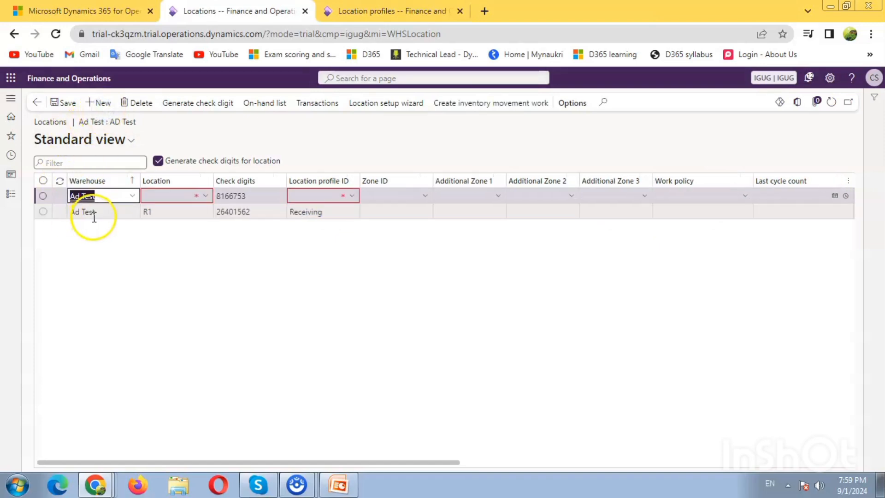
left_click(168, 196)
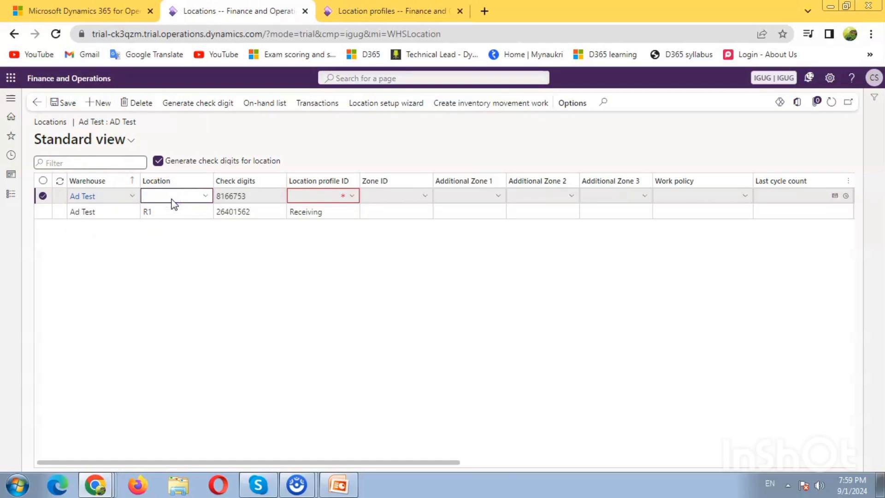
type("R2")
key("Tab")
key("Tab")
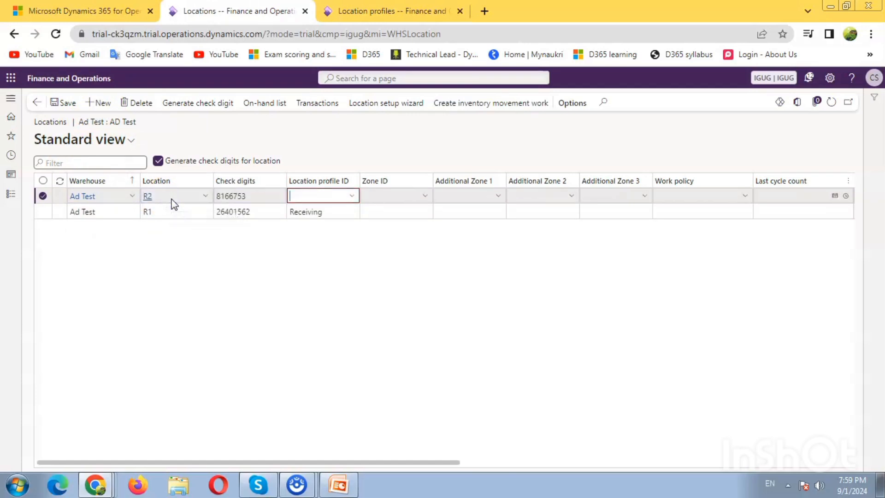
type("re")
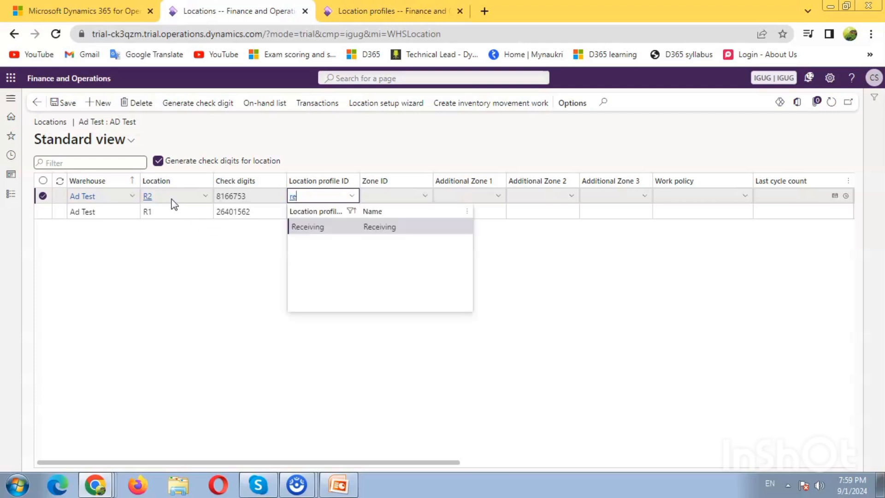
left_click(303, 228)
key("Tab")
key("Tab")
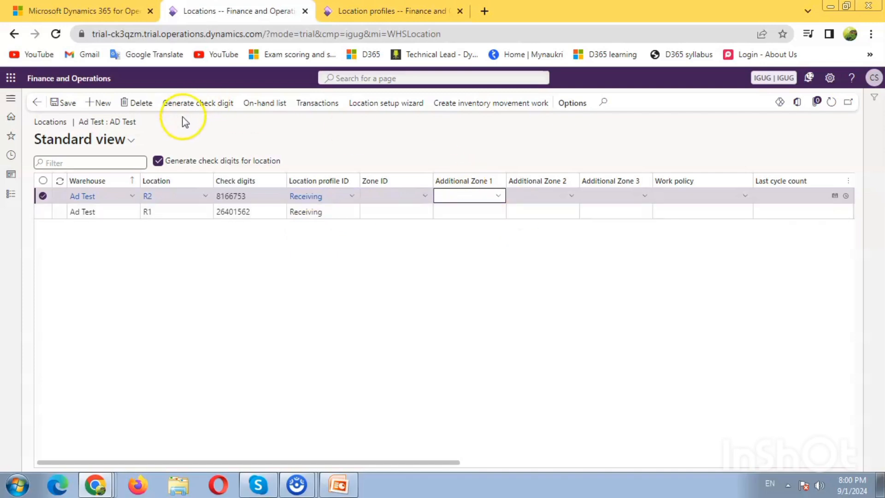
left_click(90, 103)
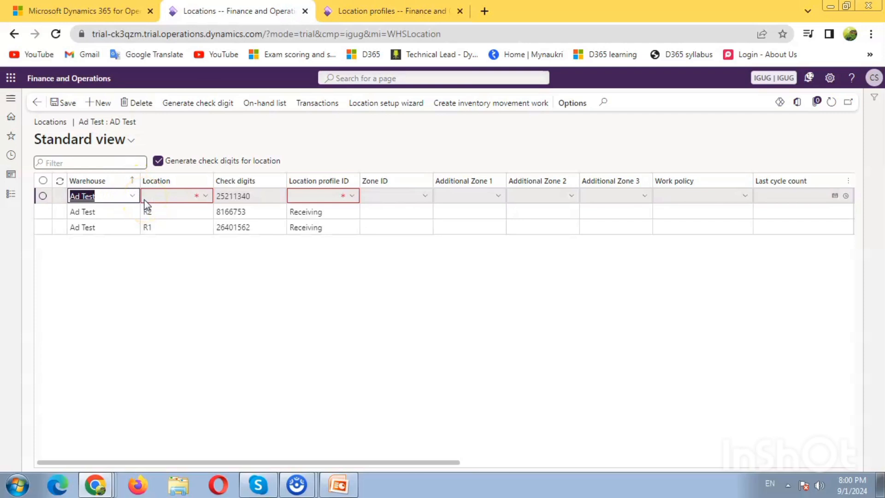
Step: Set the new record's warehouse back to Ad Test and save location Q1 with profile Quality check
type("1")
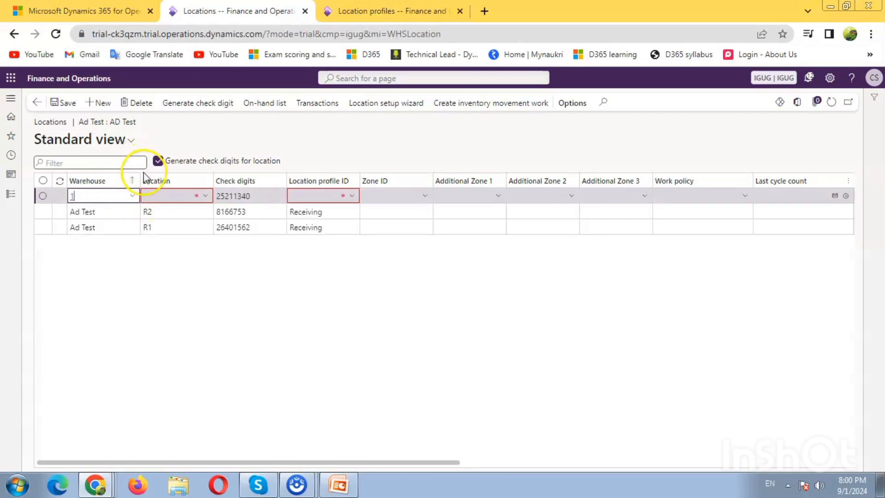
key("BackSpace")
type("ad")
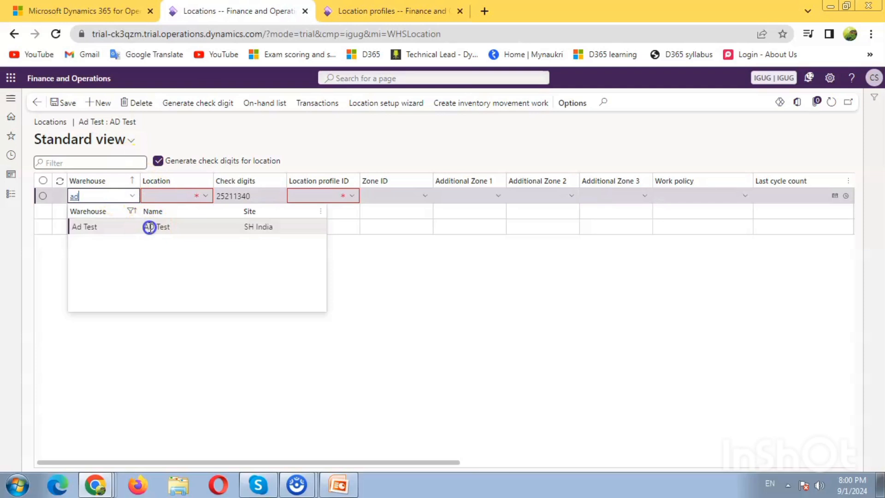
left_click(148, 227)
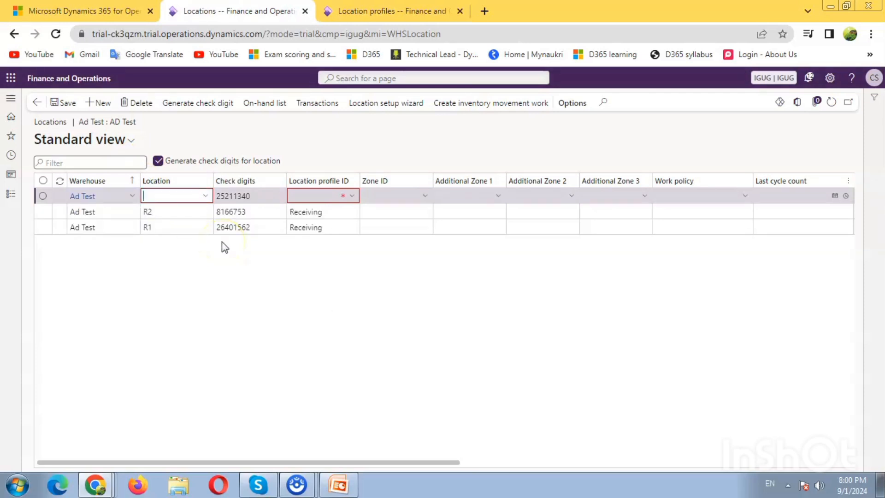
type("Q1")
key("Tab")
key("Tab")
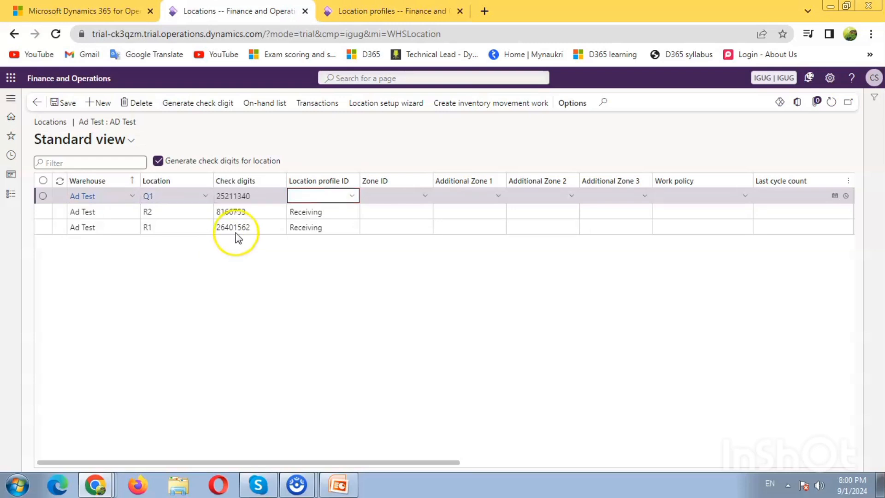
left_click(352, 196)
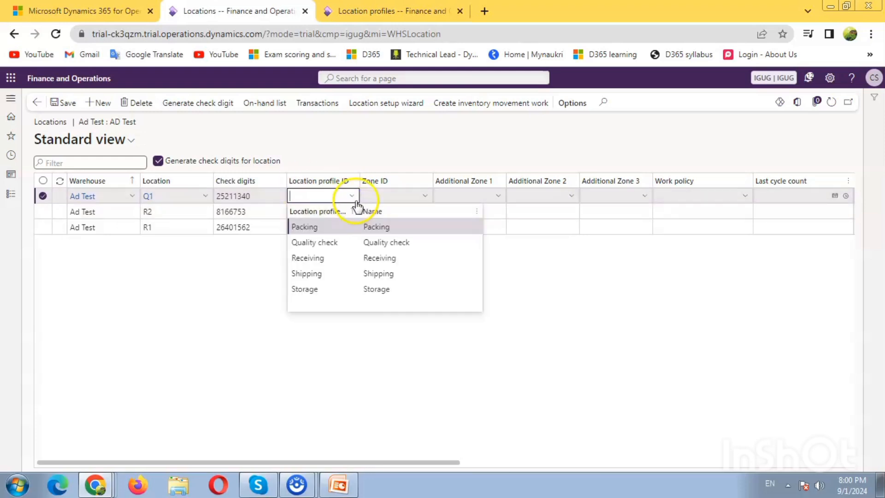
left_click(326, 243)
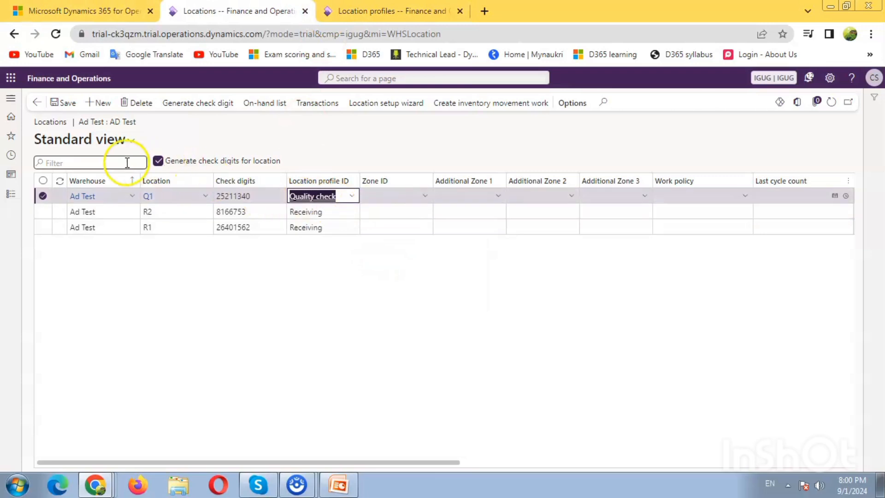
left_click(67, 102)
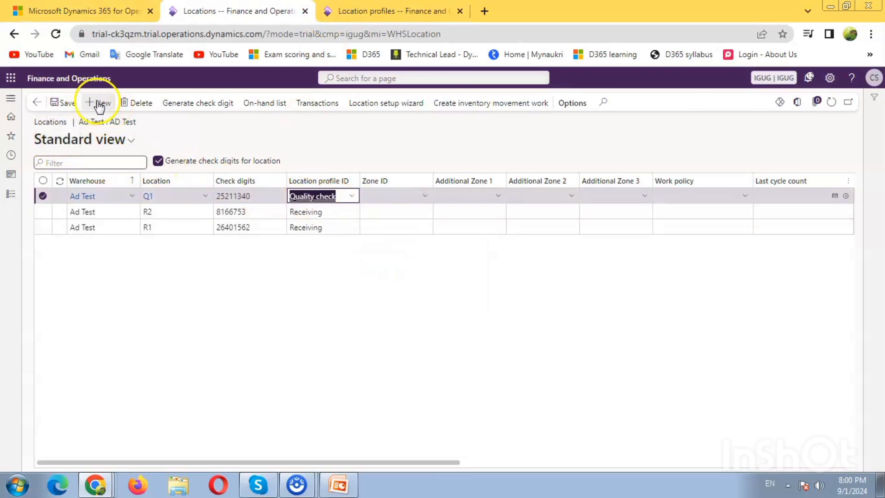
Step: Add another location, Q2, with the Quality check location profile
key("alt+n")
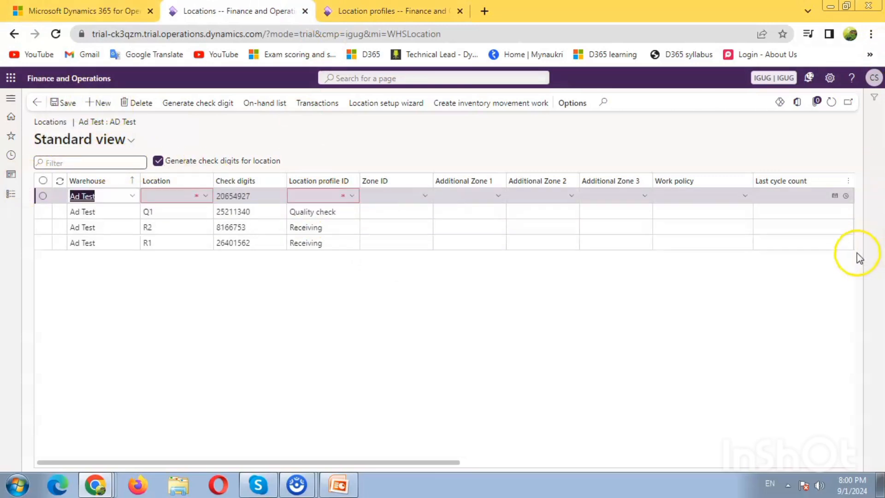
left_click(175, 204)
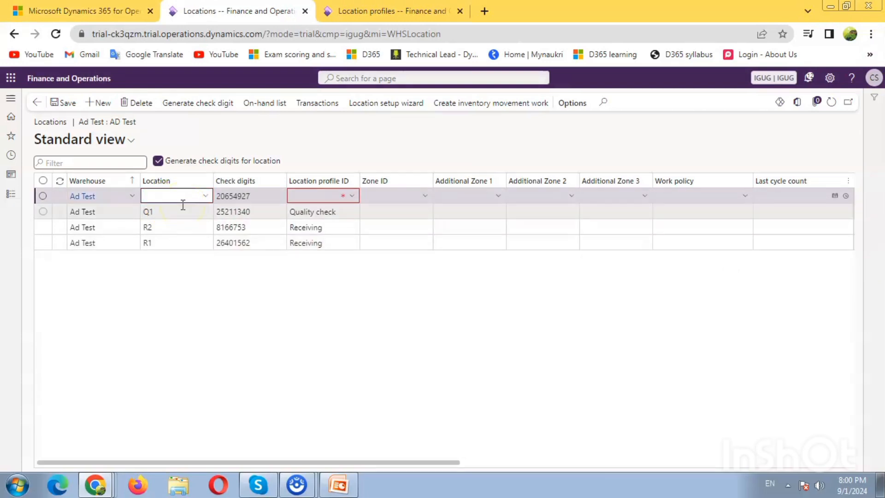
type("Q2")
key("Tab")
key("Tab")
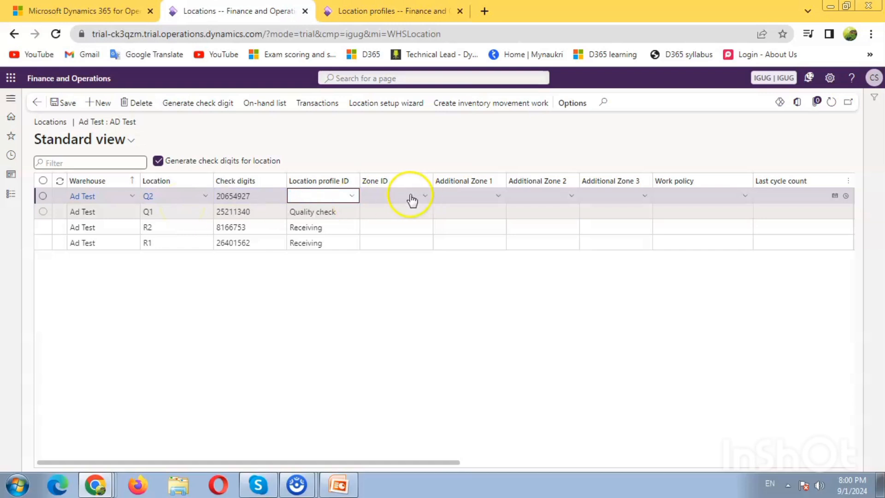
left_click(353, 197)
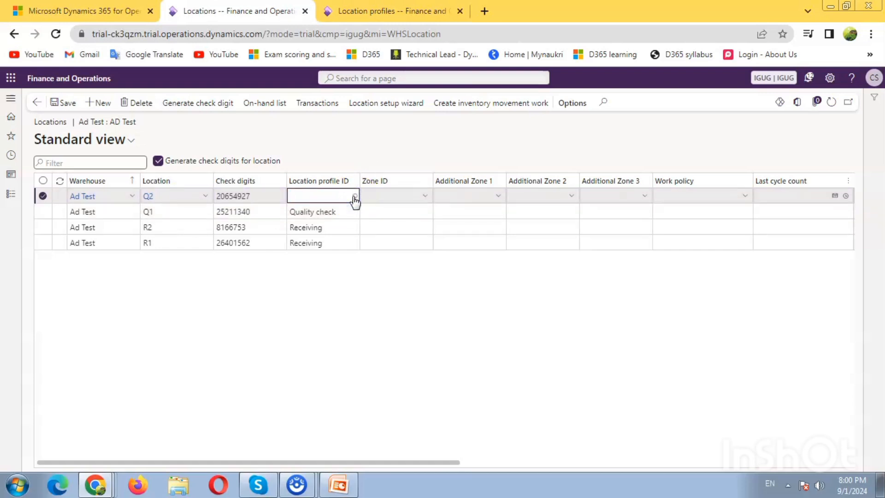
left_click(355, 198)
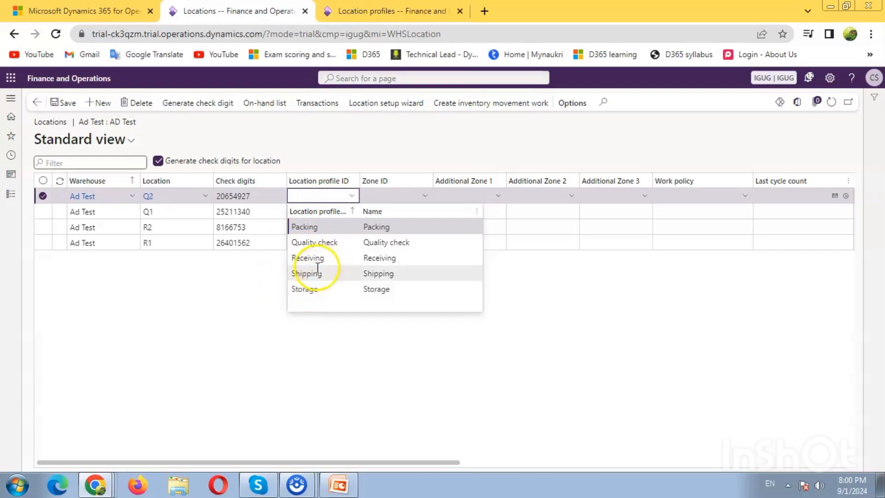
left_click(317, 242)
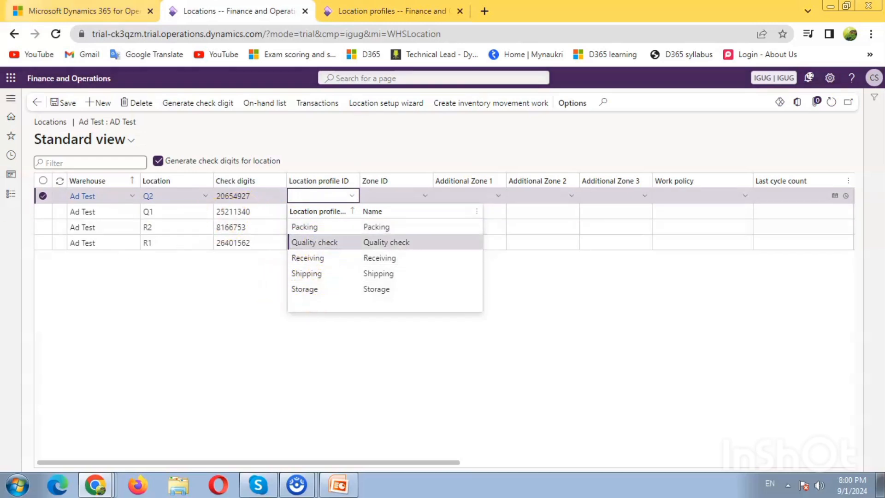
key("Tab")
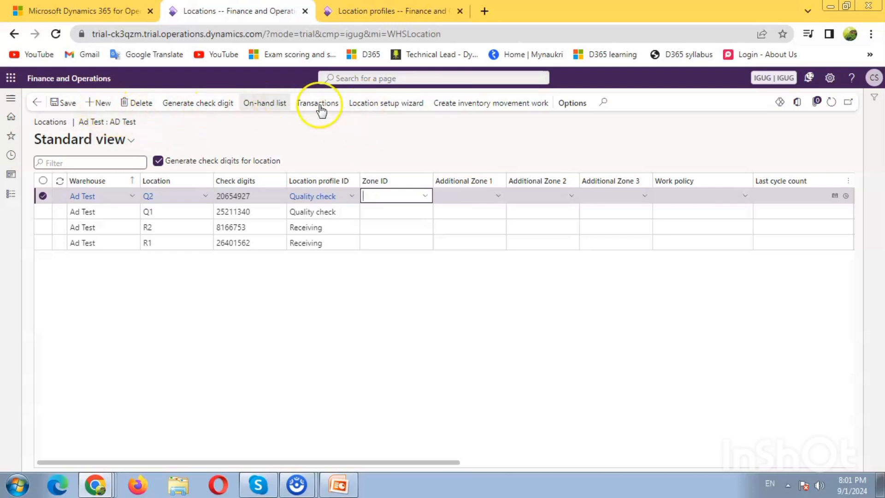
Step: In the Location setup wizard, choose warehouse Ad Test and location profile Storage
left_click(390, 103)
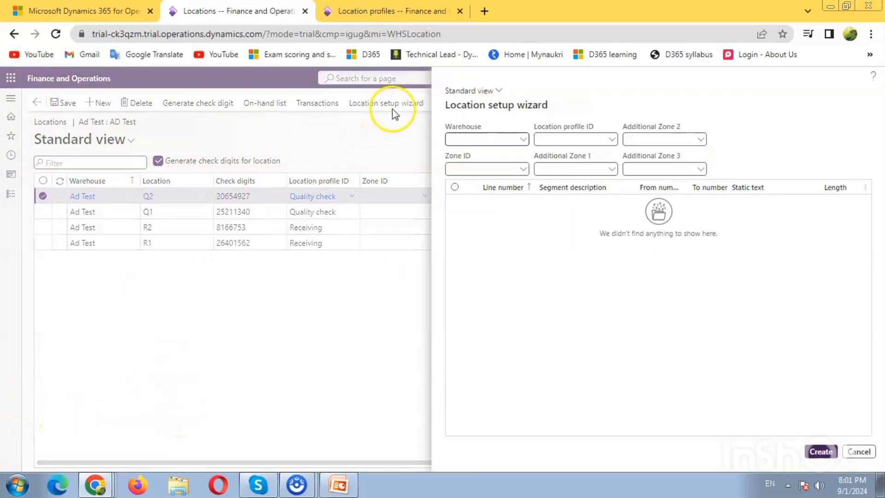
left_click(524, 139)
type("ad")
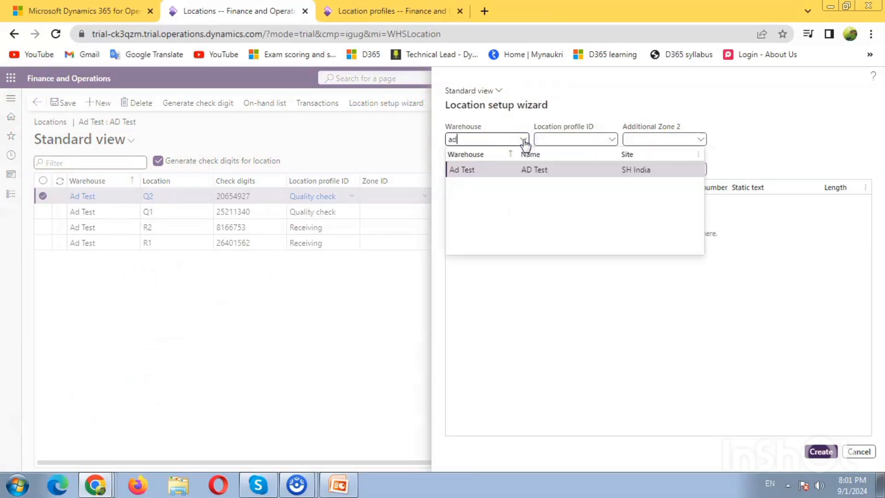
left_click(509, 171)
left_click(592, 140)
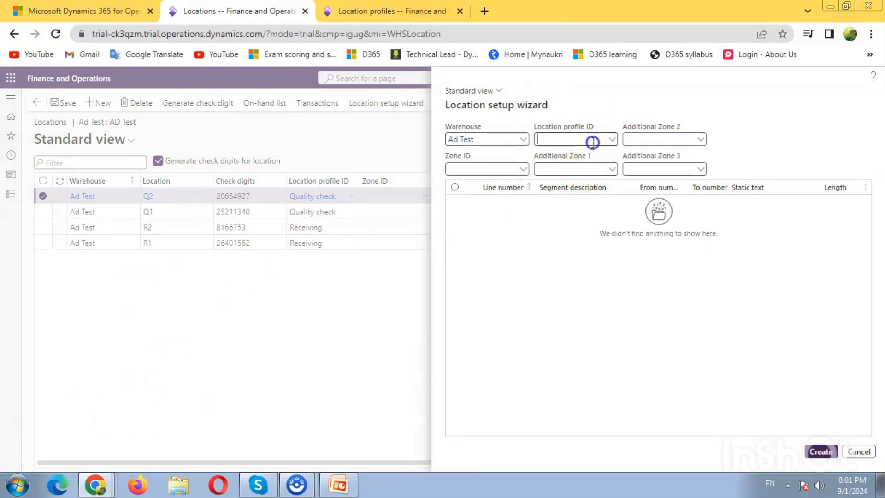
left_click(612, 140)
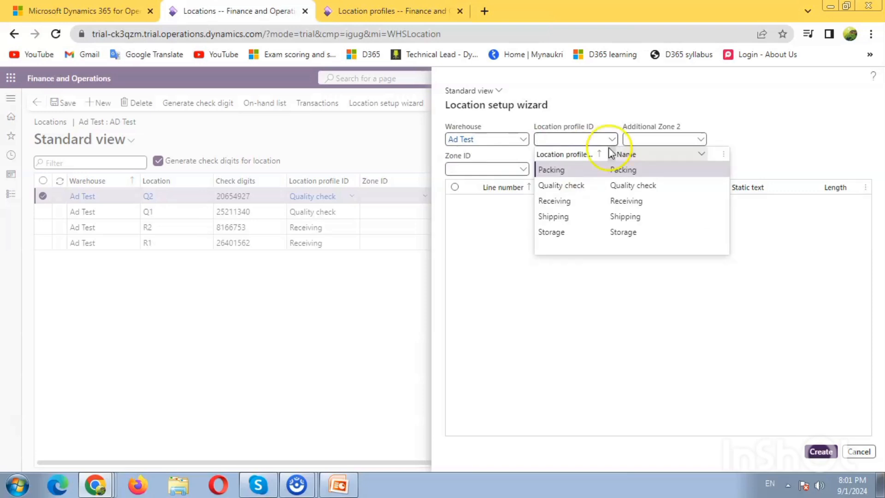
left_click(567, 231)
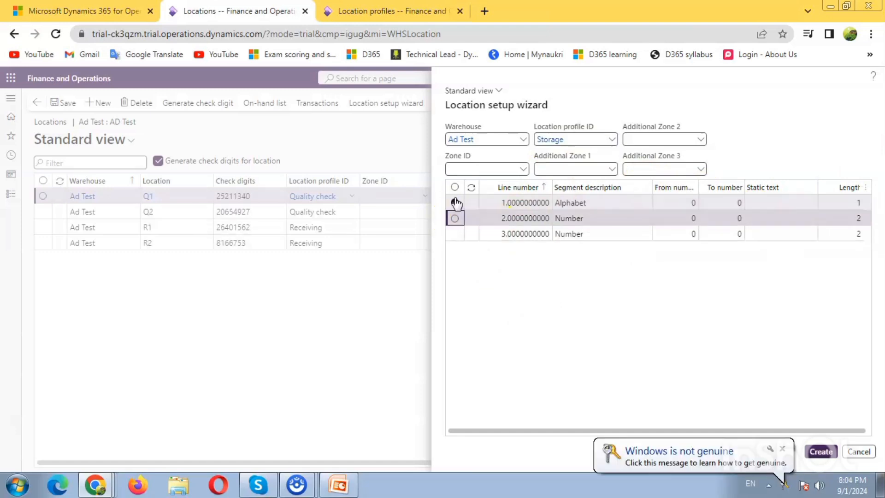
Step: Enter static text I for the Alphabet segment, then switch to the PowerPoint presentation
left_click(455, 201)
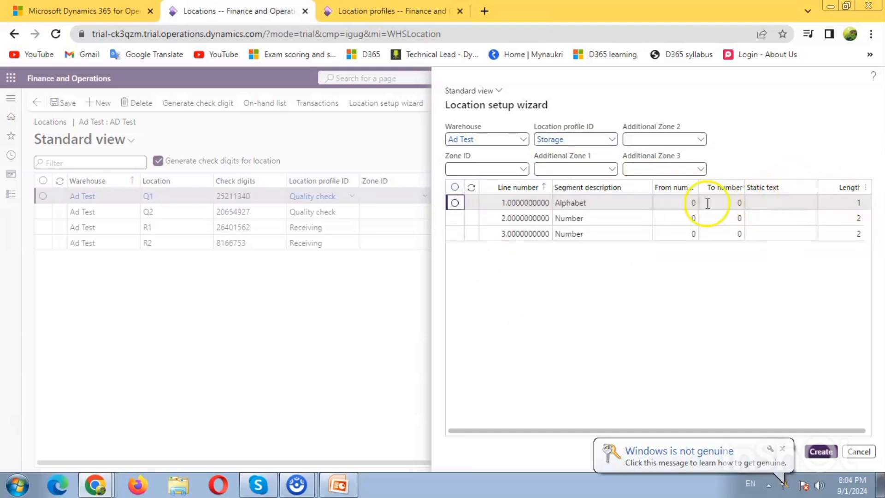
left_click(762, 205)
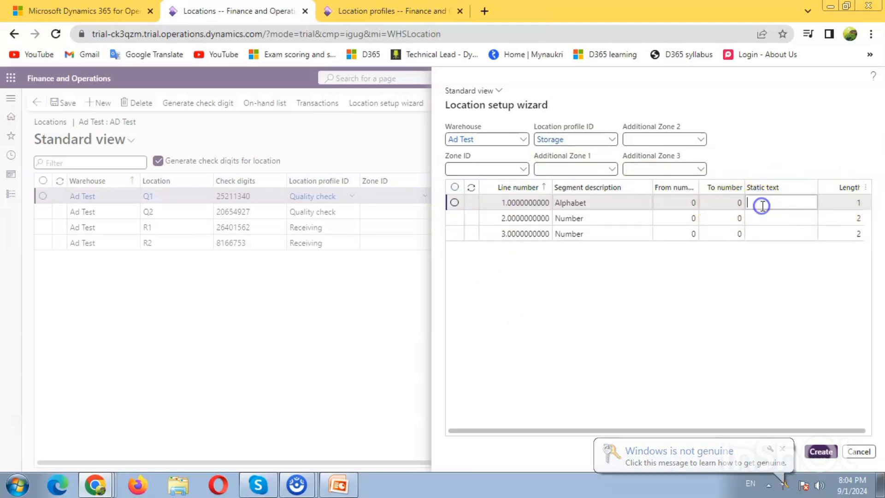
left_click(787, 203)
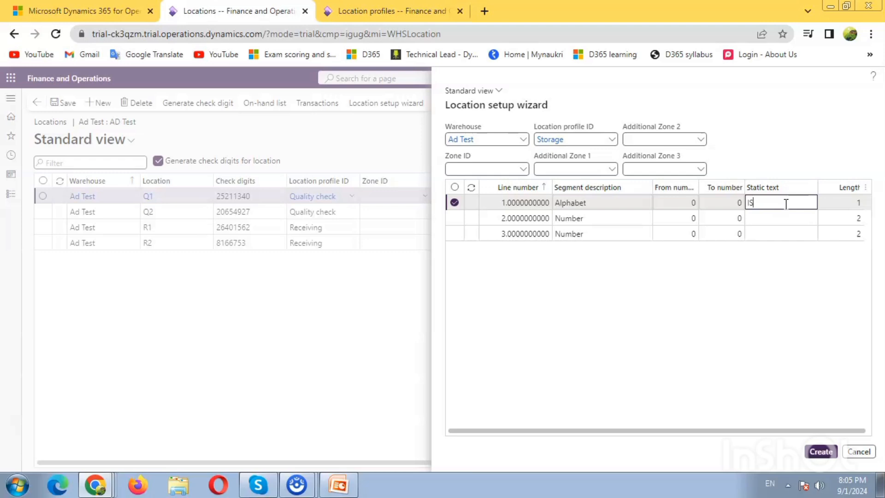
key("Tab")
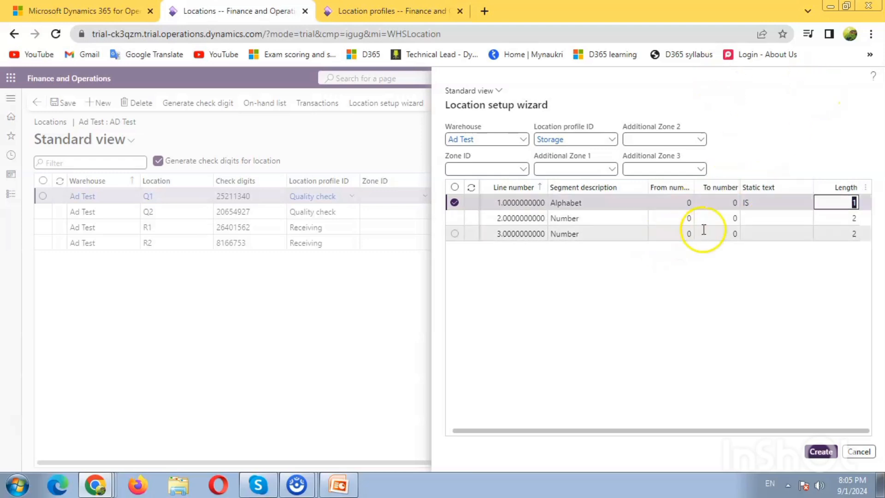
left_click(782, 208)
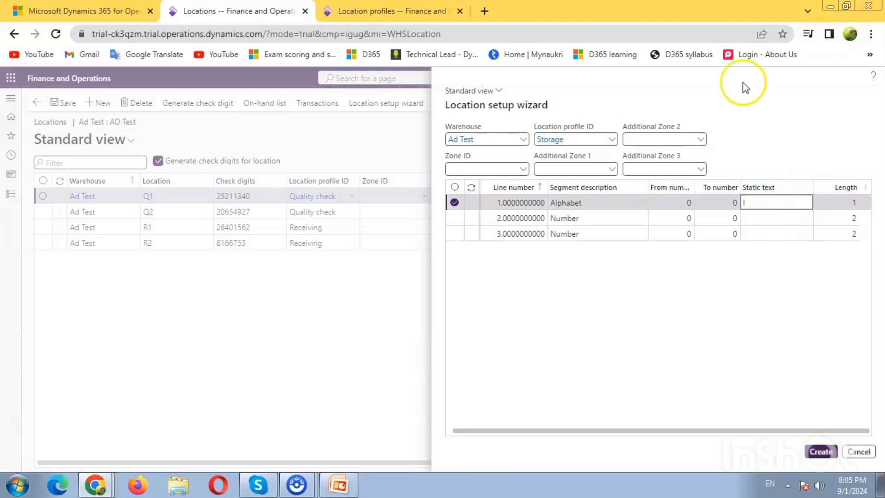
left_click(686, 218)
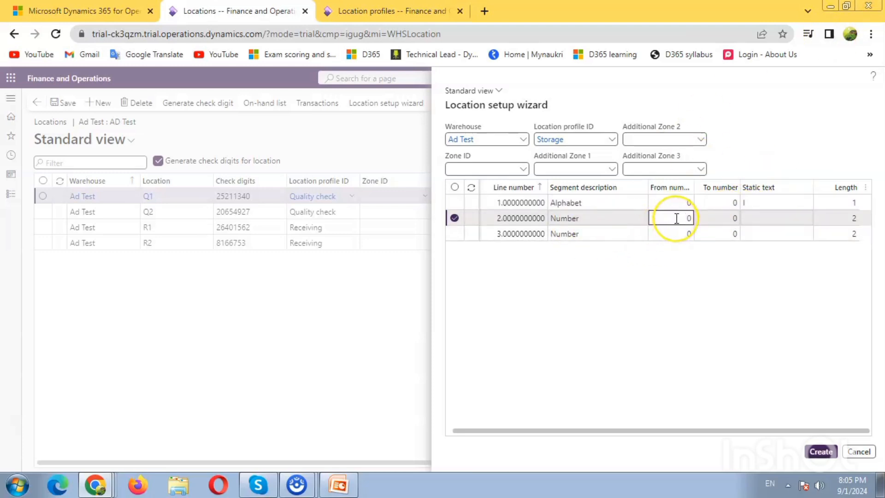
key("alt+Tab")
key("alt+Tab")
key("alt+Tab")
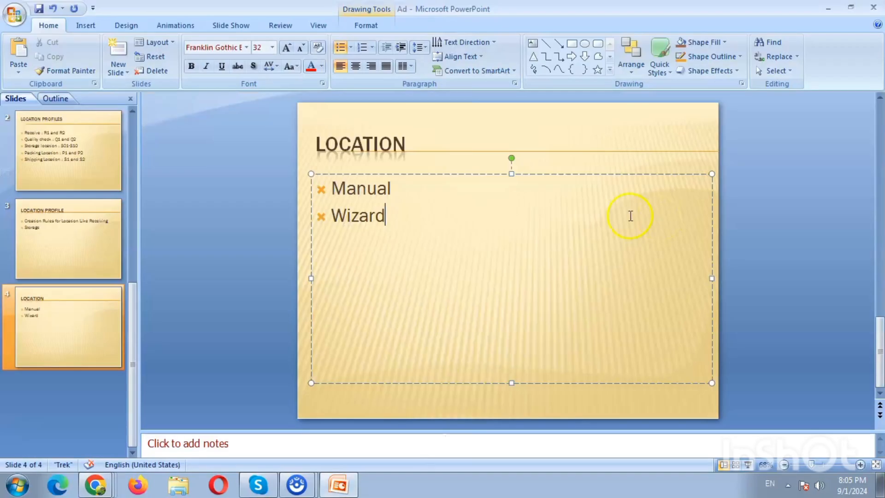
Step: Review the S01-S10 storage range on the Location Profiles slide, then return to the wizard
left_click(82, 169)
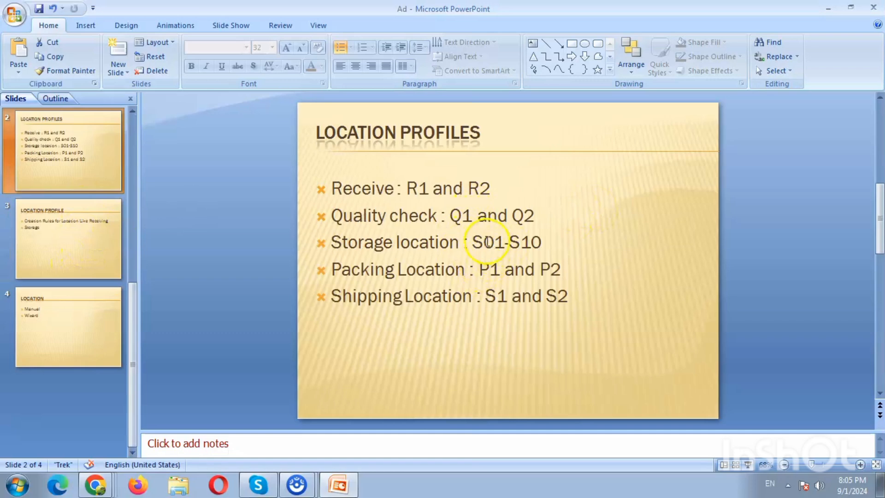
mouse_move(481, 242)
left_mouse_down()
mouse_move(468, 242)
mouse_move(493, 245)
left_mouse_up()
left_click(488, 244)
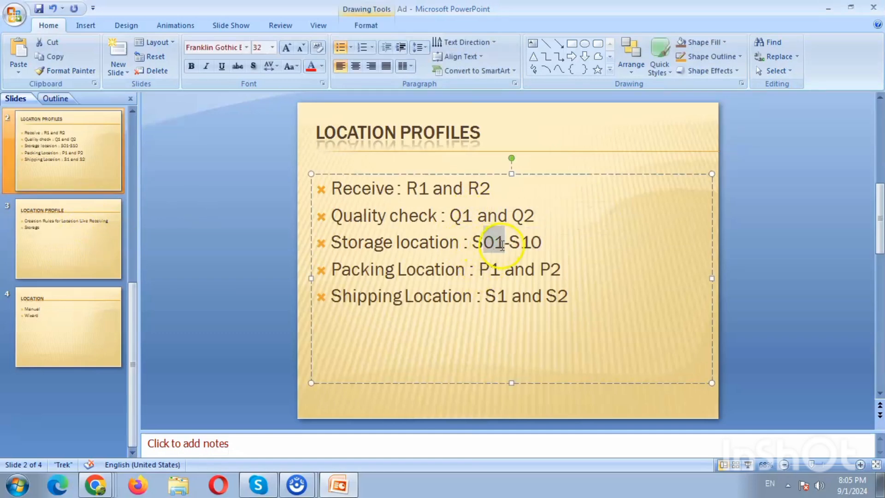
key("alt+Tab")
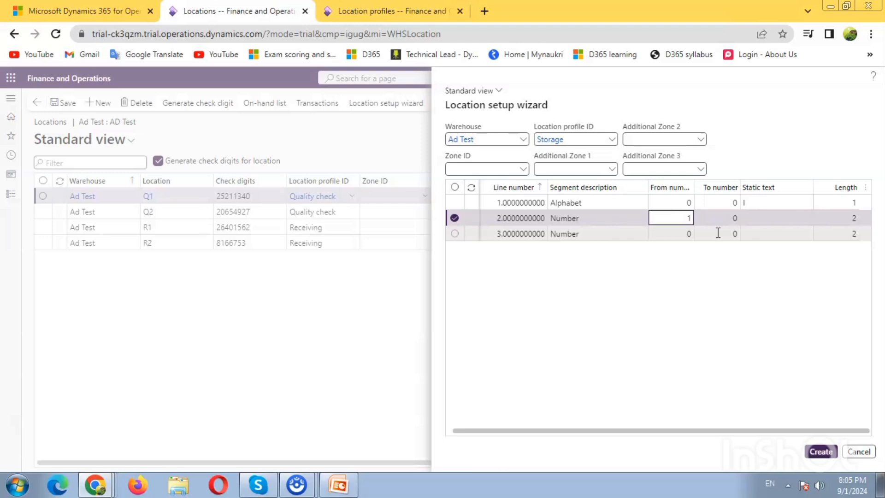
Step: Give the Number segments in rows 2 and 3 a From number of 1 and To number of 2
key("Tab")
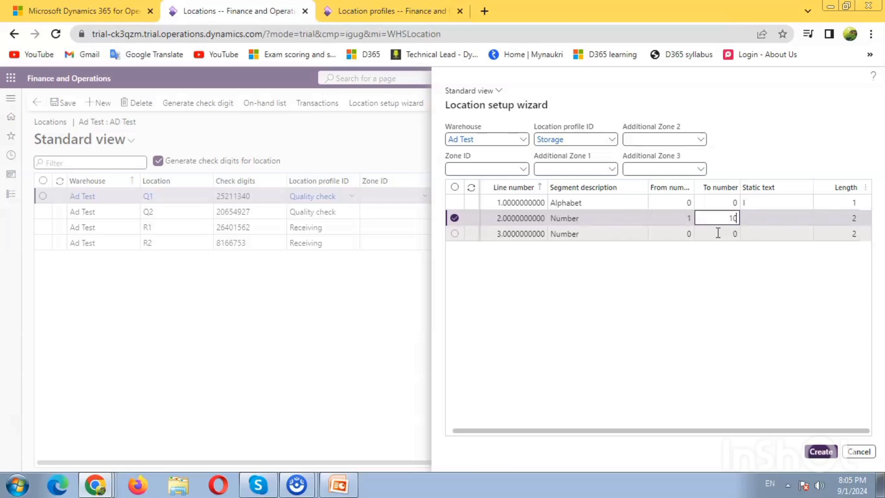
left_click(671, 256)
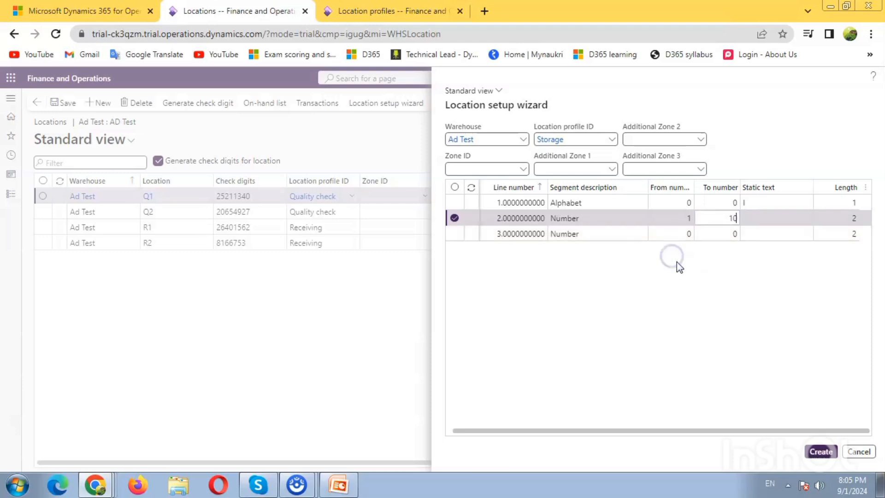
left_click(730, 223)
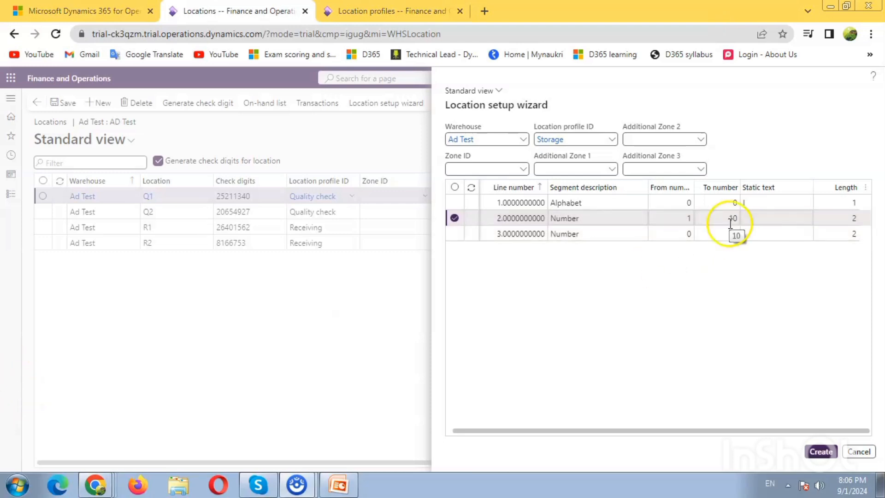
left_click(730, 219)
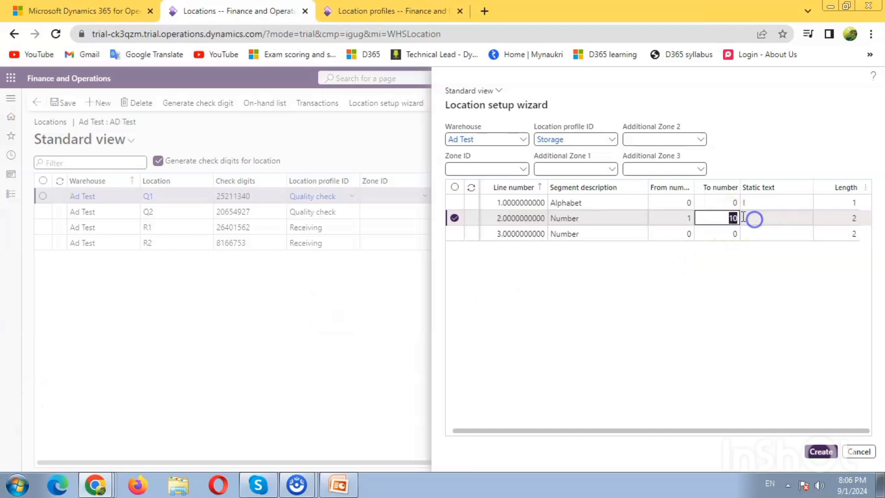
left_click(685, 237)
key("Up")
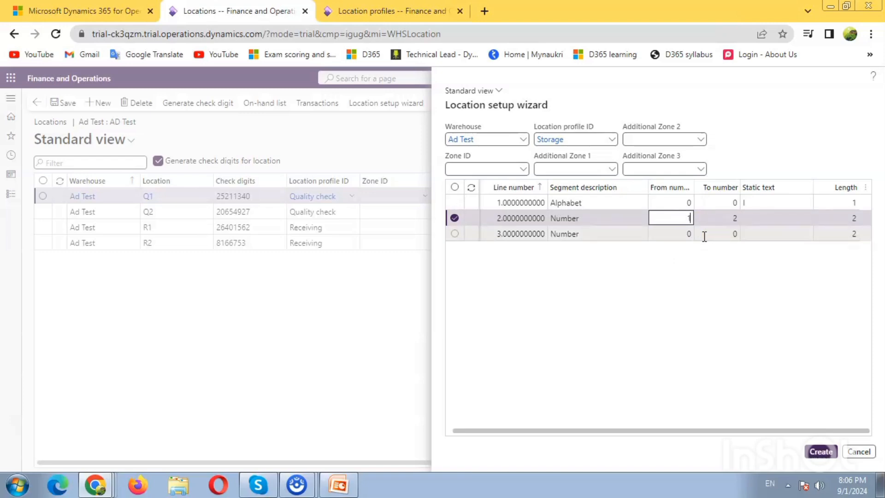
left_click(680, 235)
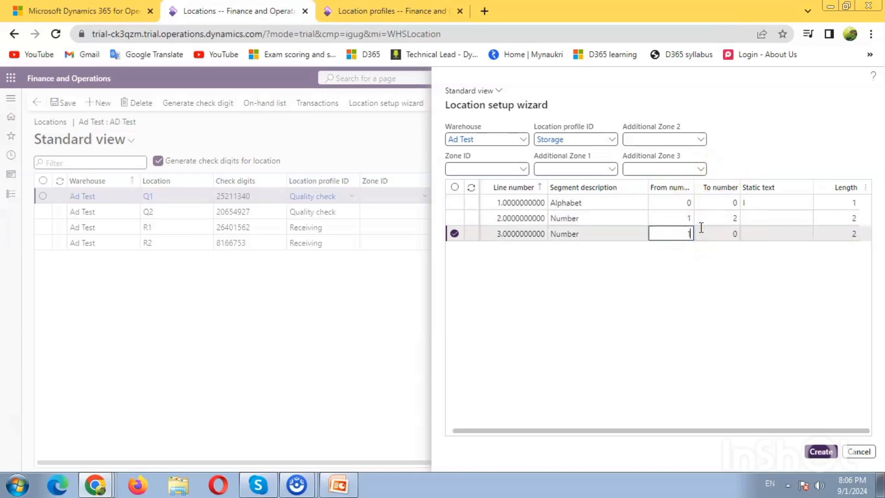
type("1")
key("Tab")
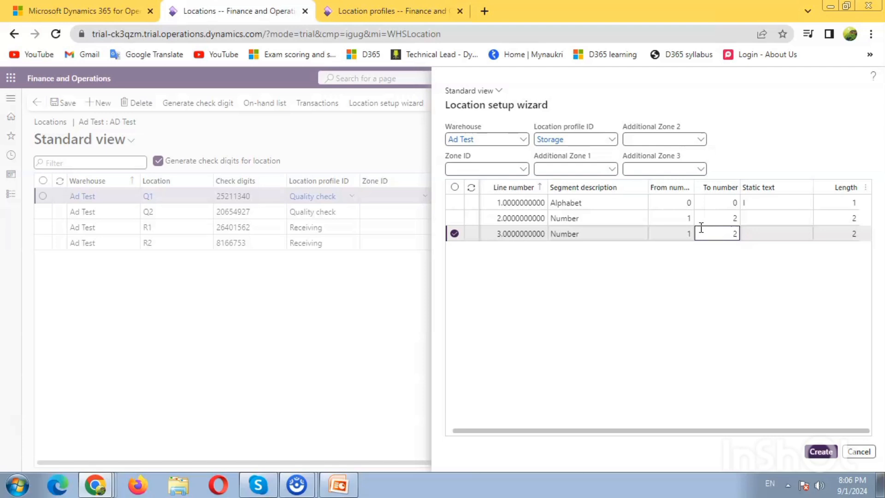
key("Tab")
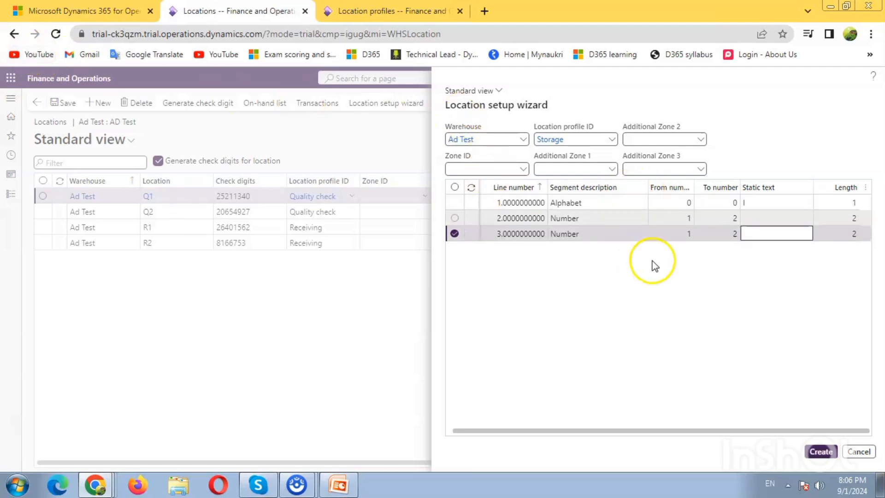
Step: Create the wizard locations and refresh the grid to show I01-01, I01-02, I02-01, I02-02
left_click(827, 454)
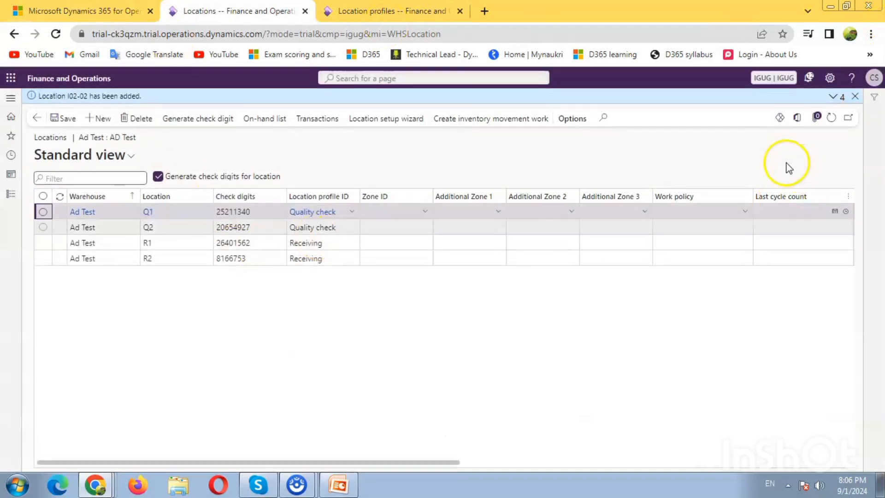
left_click(832, 121)
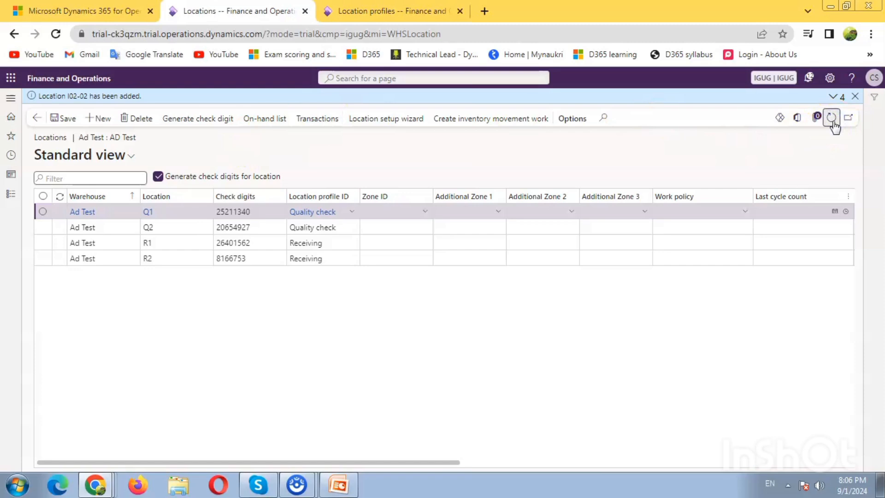
left_click(76, 260)
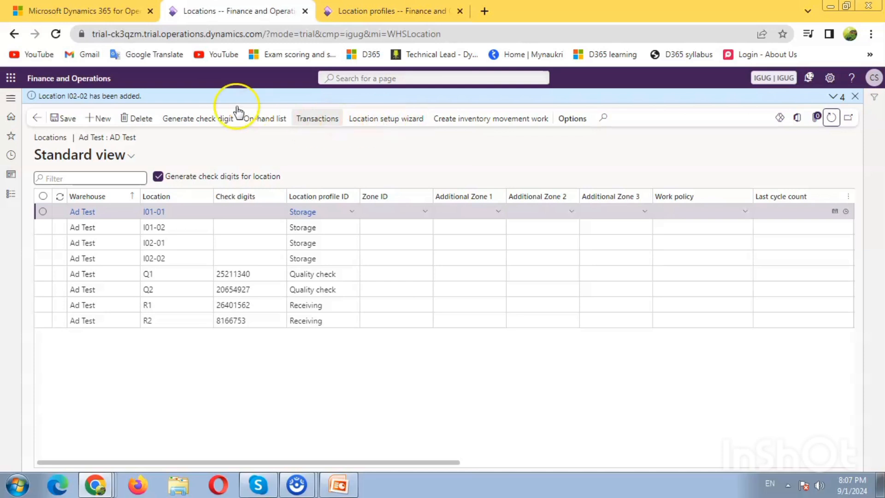
left_click(394, 121)
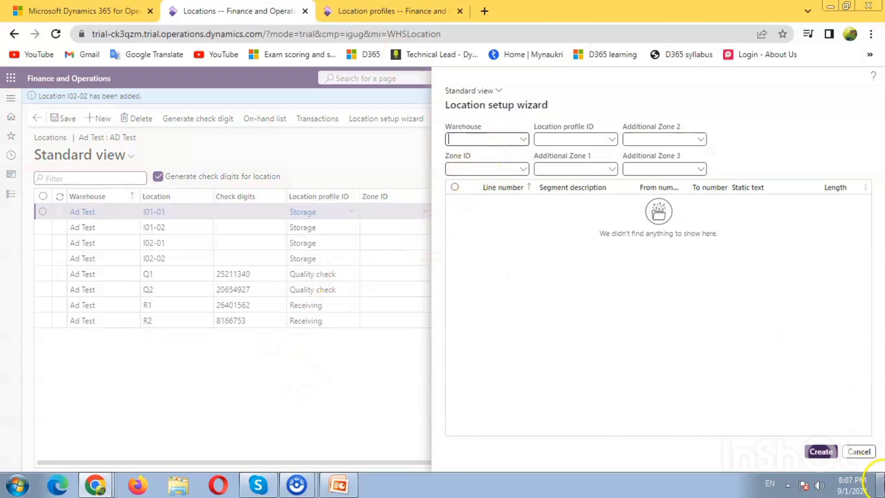
left_click(858, 451)
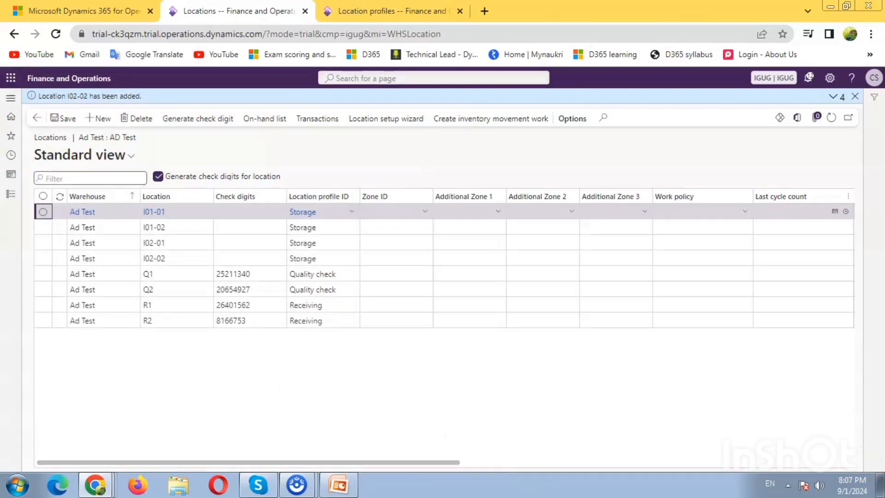